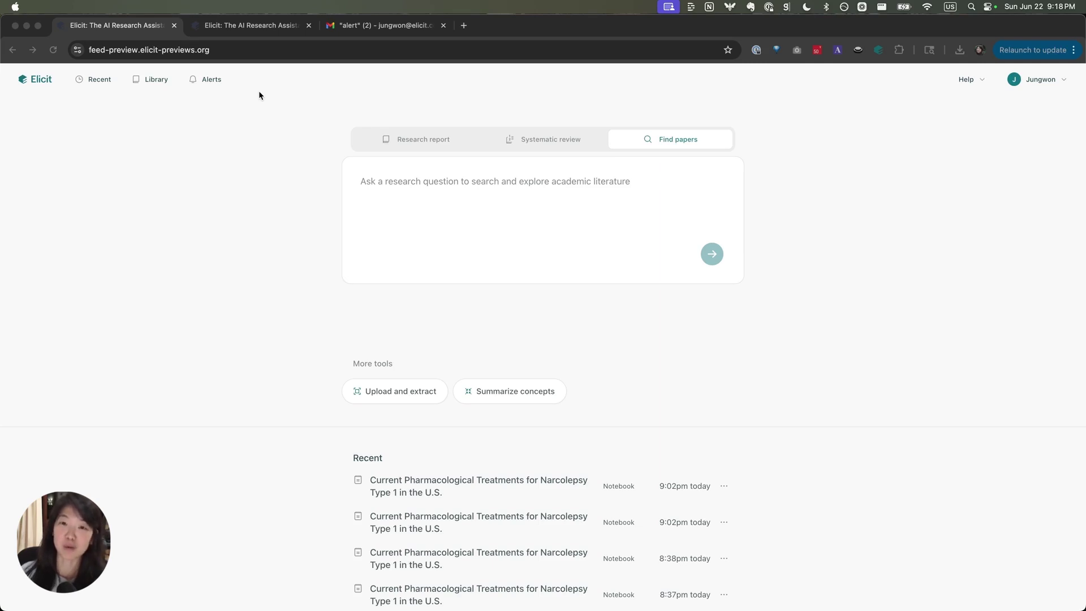
Create the first alert on US Narcolepsy Type 1 treatment patterns, keeping instant email alerts on.
{"action": "left_click", "coordinate": [184, 130]}
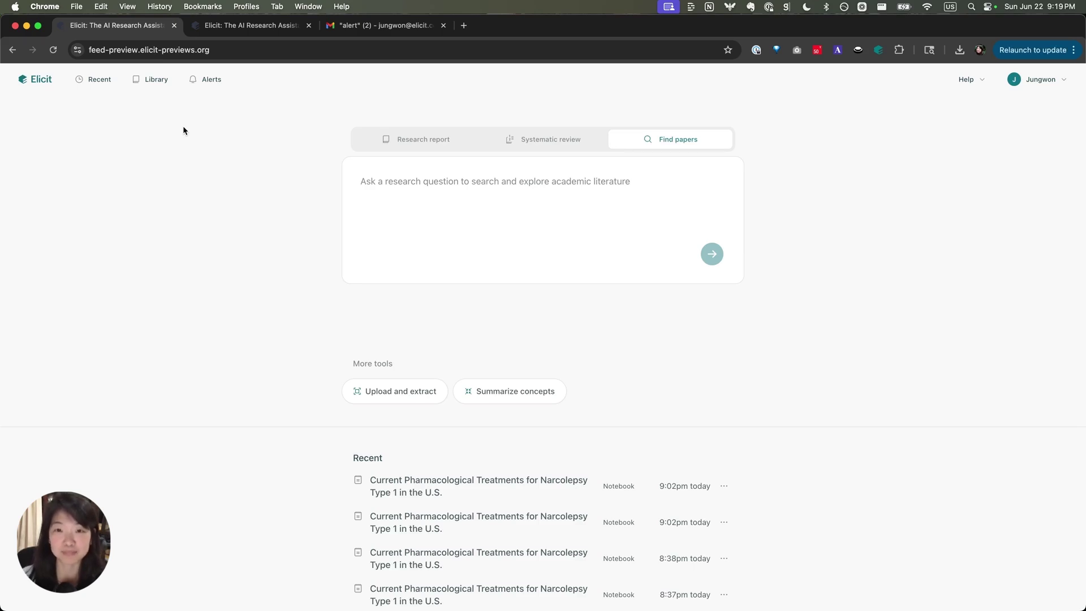
{"action": "left_click", "coordinate": [202, 84]}
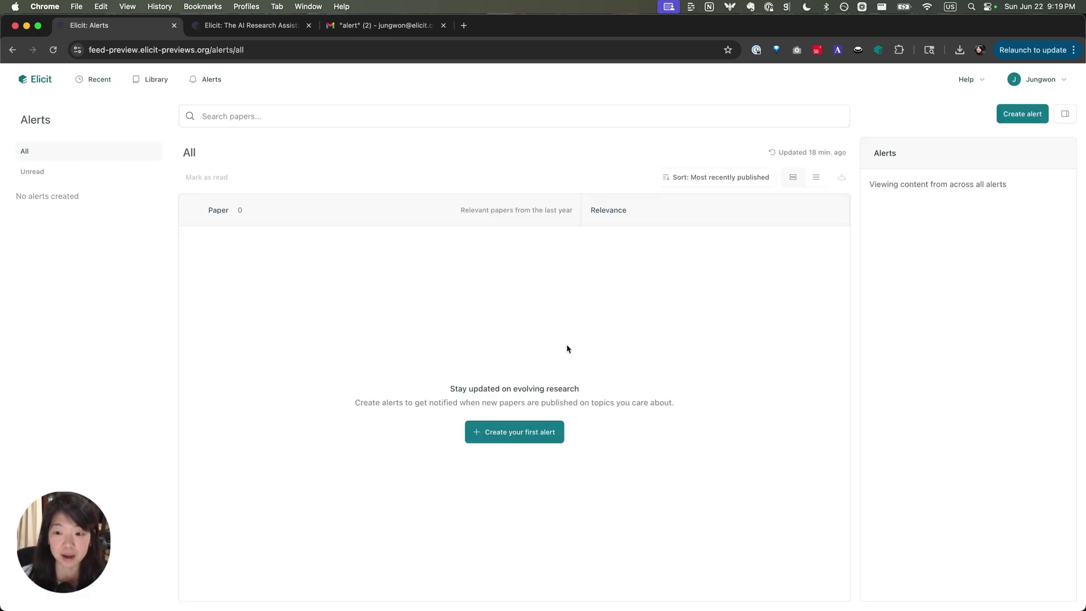
{"action": "left_click", "coordinate": [501, 432]}
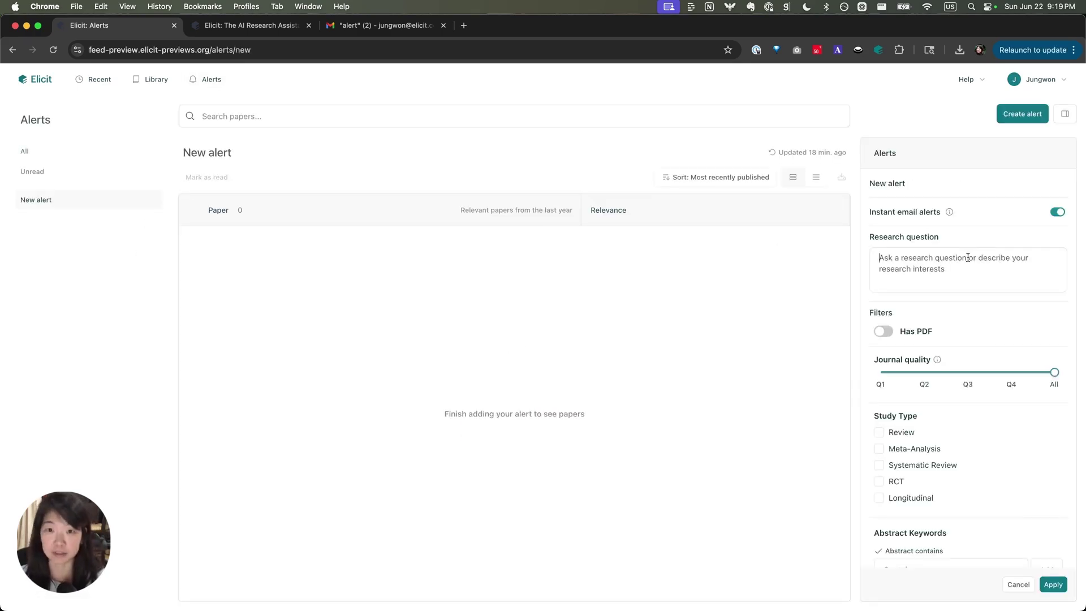
{"action": "type", "text": "What are treatment patterns for patients with Narcolepsy Type 1 in the United States?"}
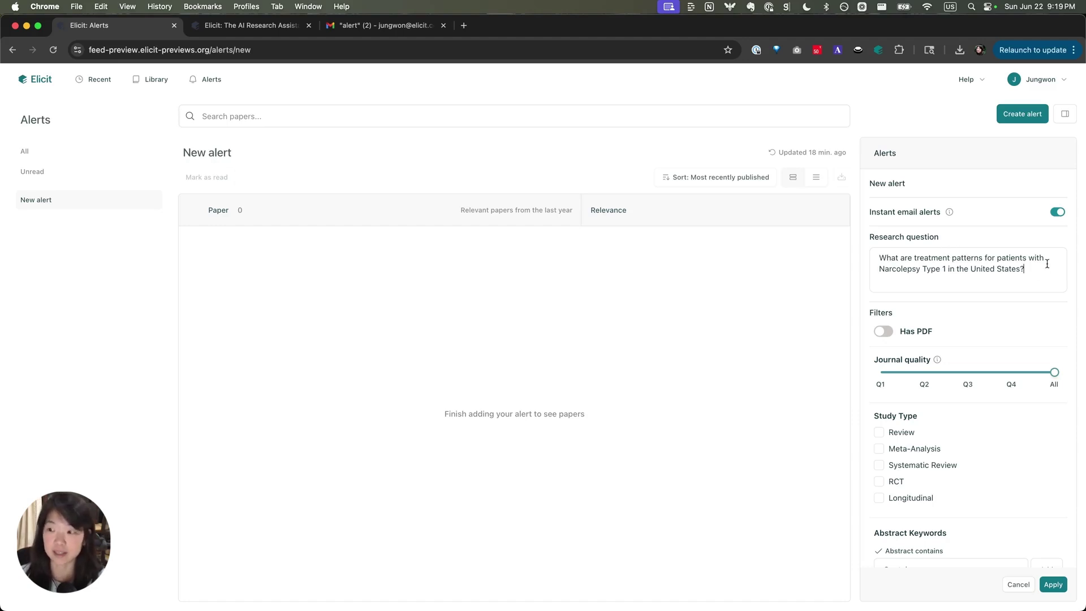
{"action": "scroll", "coordinate": [895, 234], "scroll_direction": "down", "scroll_amount": 2}
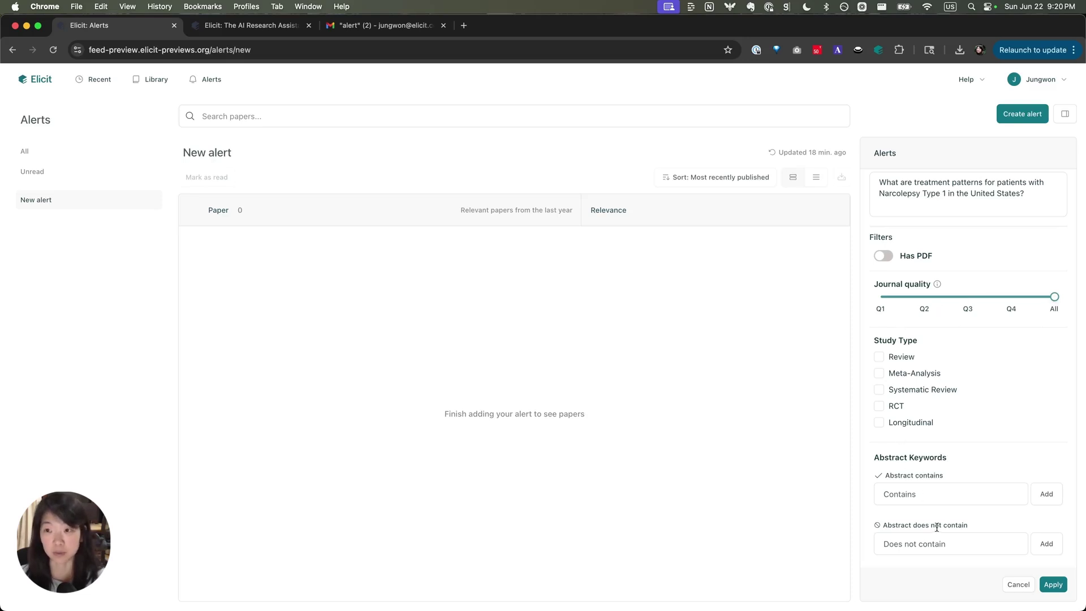
{"action": "scroll", "coordinate": [933, 489], "scroll_direction": "up", "scroll_amount": 2}
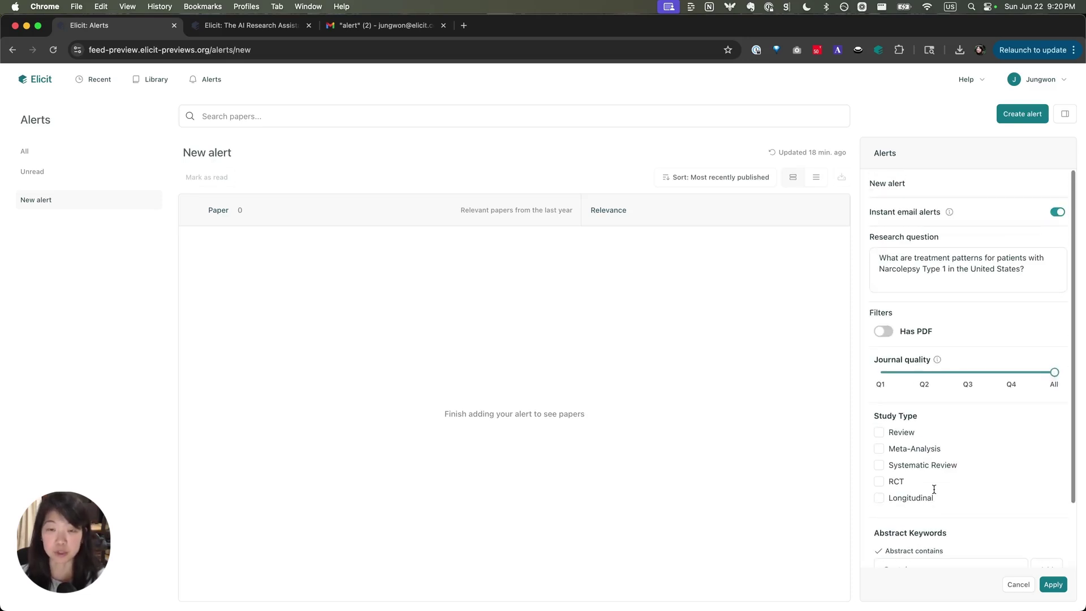
{"action": "scroll", "coordinate": [1023, 360], "scroll_direction": "down", "scroll_amount": 2}
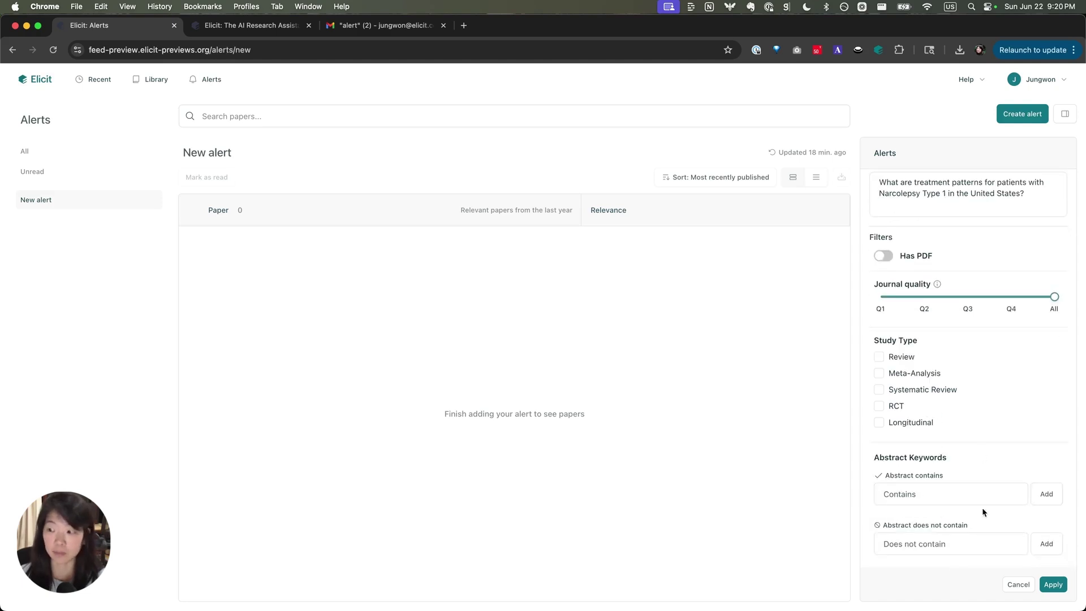
{"action": "left_click", "coordinate": [1054, 584]}
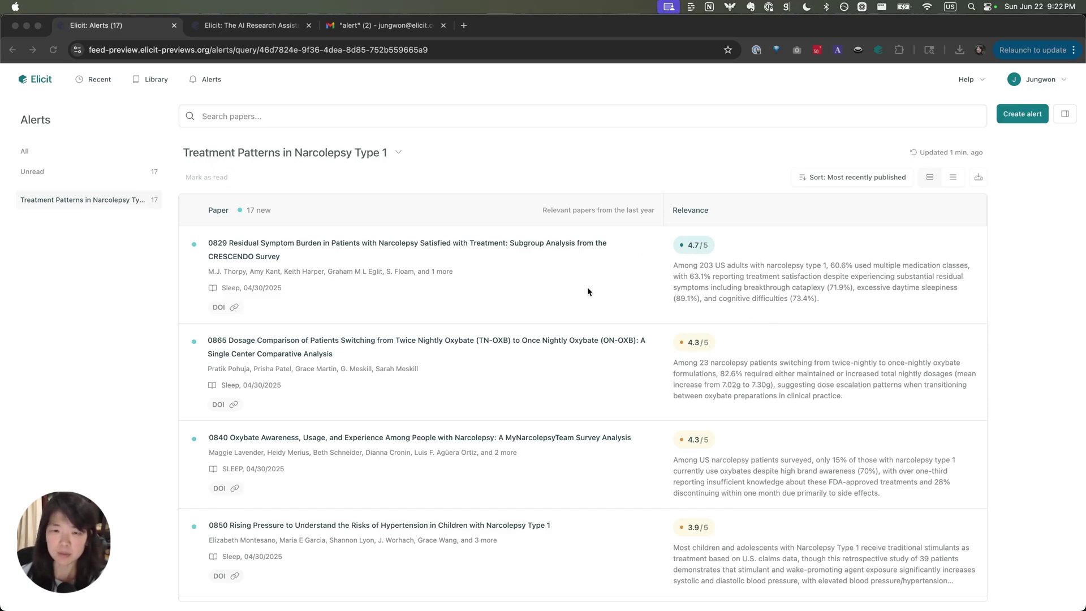
{"action": "scroll", "coordinate": [587, 291], "scroll_direction": "down", "scroll_amount": 5}
{"action": "scroll", "coordinate": [588, 291], "scroll_direction": "down", "scroll_amount": 5}
{"action": "scroll", "coordinate": [588, 291], "scroll_direction": "down", "scroll_amount": 5}
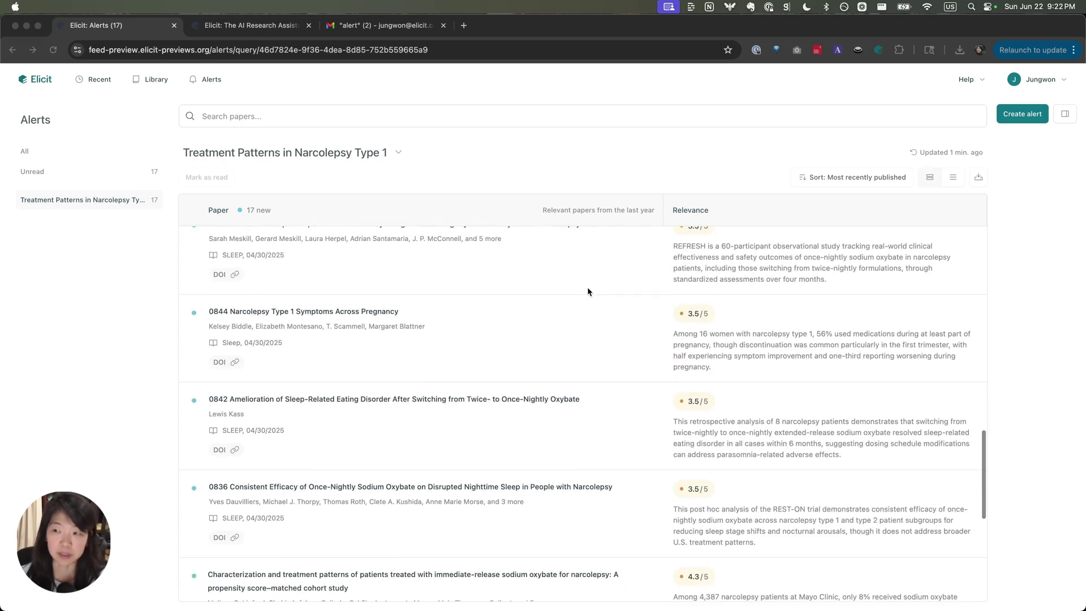
{"action": "scroll", "coordinate": [588, 291], "scroll_direction": "down", "scroll_amount": 5}
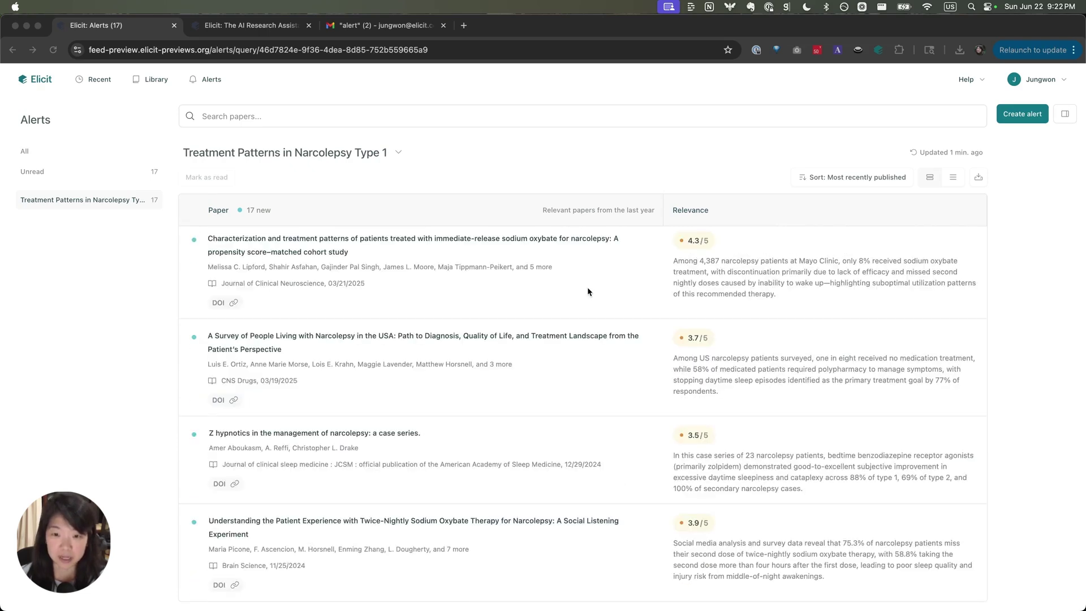
{"action": "scroll", "coordinate": [587, 291], "scroll_direction": "up", "scroll_amount": 5}
{"action": "scroll", "coordinate": [588, 291], "scroll_direction": "up", "scroll_amount": 3}
{"action": "left_click", "coordinate": [856, 180]}
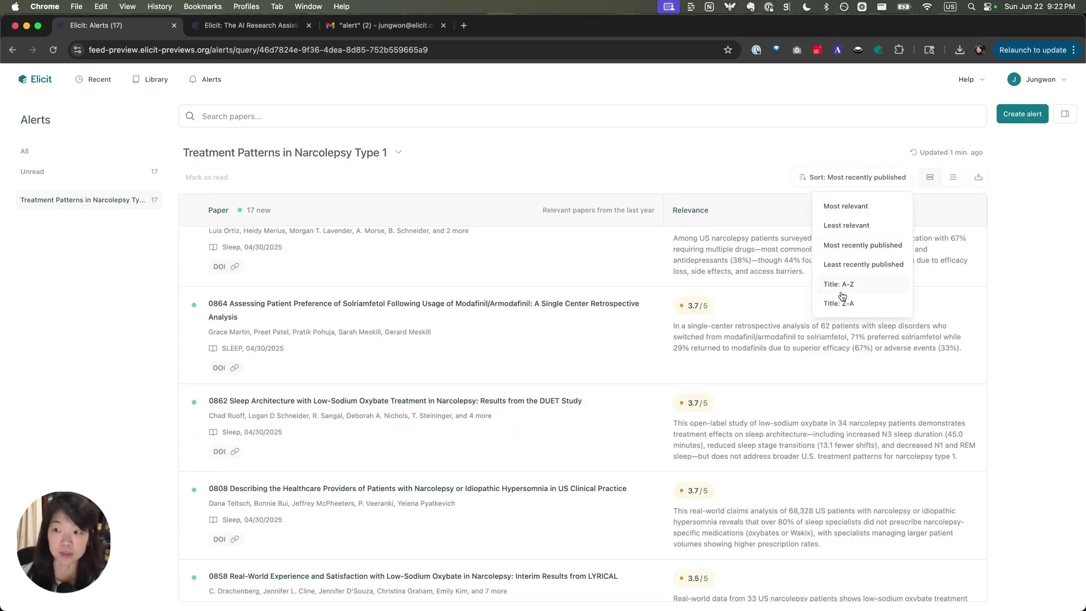
{"action": "left_click", "coordinate": [705, 152]}
{"action": "scroll", "coordinate": [564, 305], "scroll_direction": "up", "scroll_amount": 5}
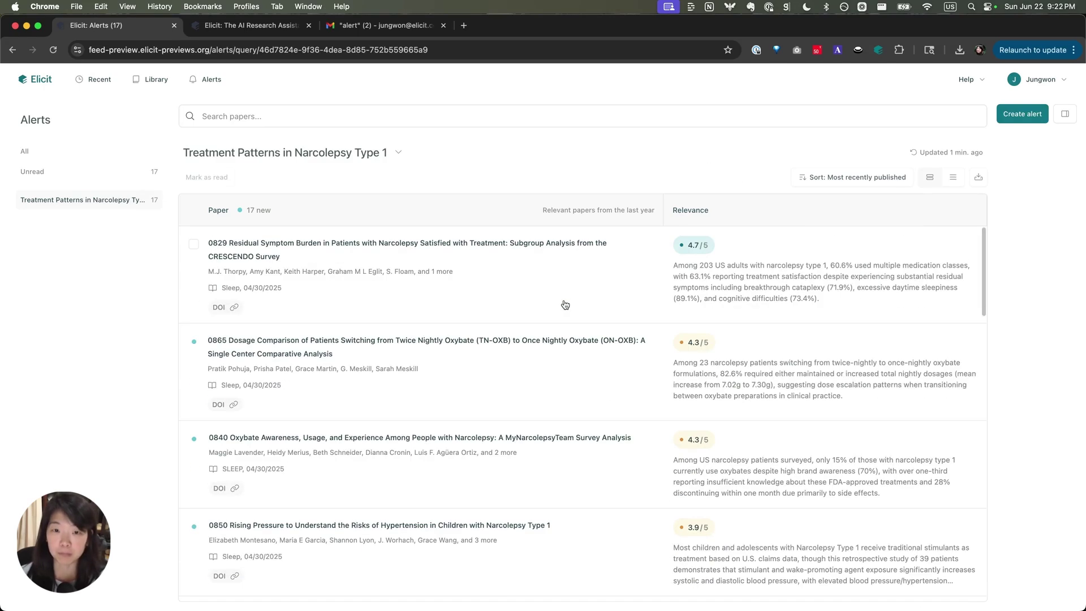
View the 4.7/5 CRESCENDO survey paper's details and full page, then return to the list.
{"action": "left_click", "coordinate": [531, 291]}
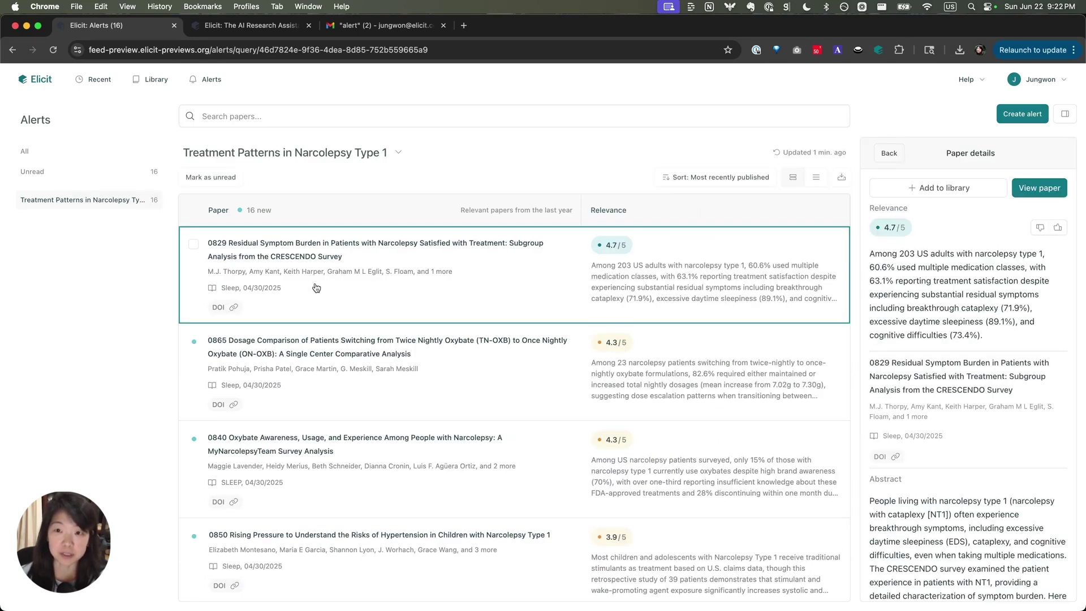
{"action": "scroll", "coordinate": [949, 480], "scroll_direction": "down", "scroll_amount": 8}
{"action": "scroll", "coordinate": [949, 480], "scroll_direction": "down", "scroll_amount": 3}
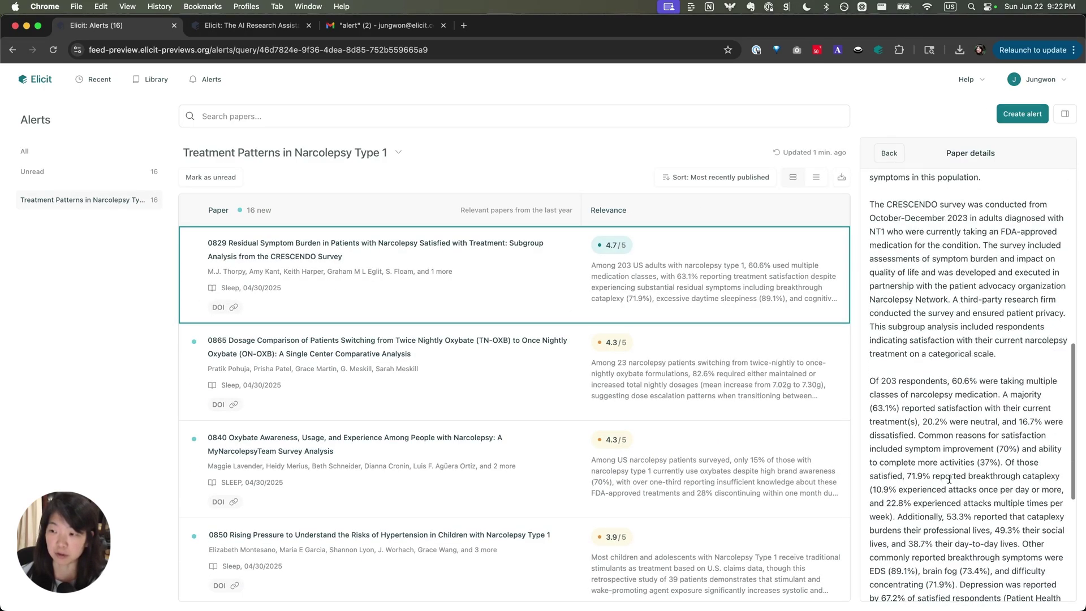
{"action": "scroll", "coordinate": [949, 478], "scroll_direction": "down", "scroll_amount": 2}
{"action": "scroll", "coordinate": [949, 478], "scroll_direction": "down", "scroll_amount": 5}
{"action": "scroll", "coordinate": [949, 478], "scroll_direction": "up", "scroll_amount": 15}
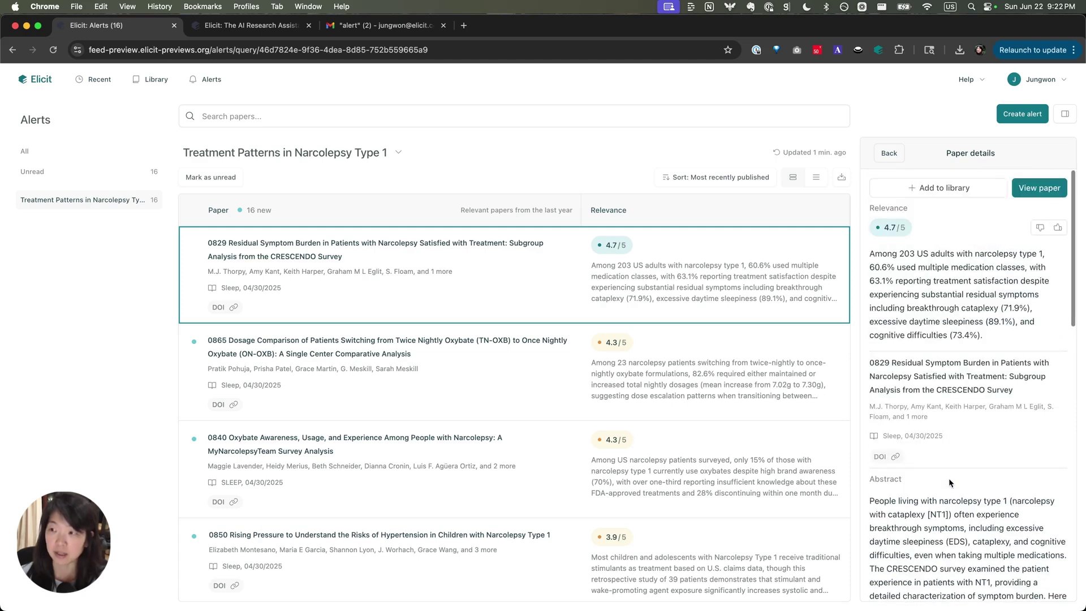
{"action": "left_click", "coordinate": [1044, 192]}
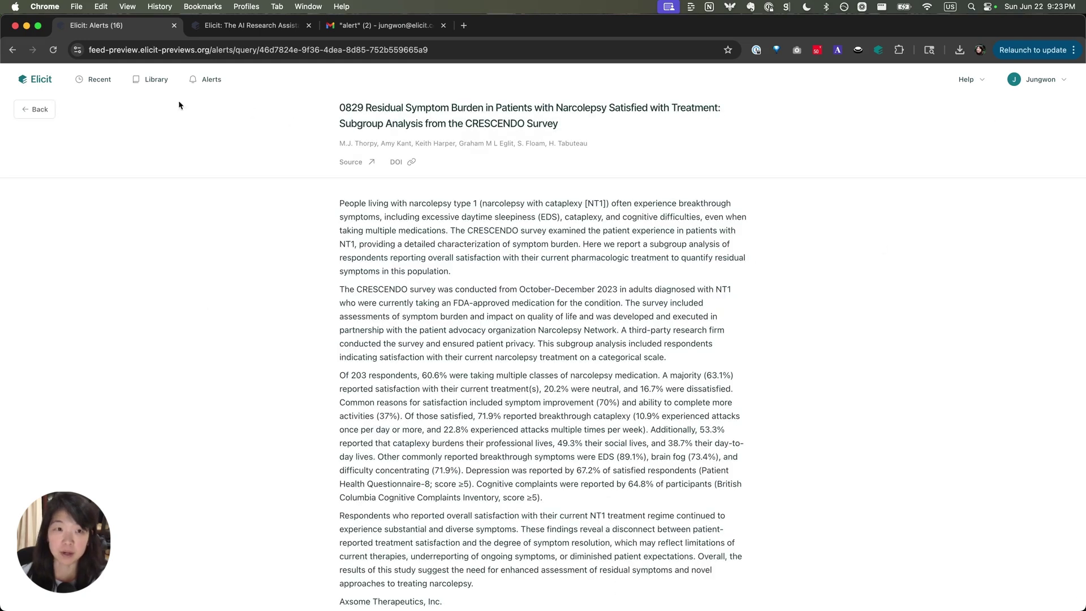
{"action": "left_click", "coordinate": [34, 109]}
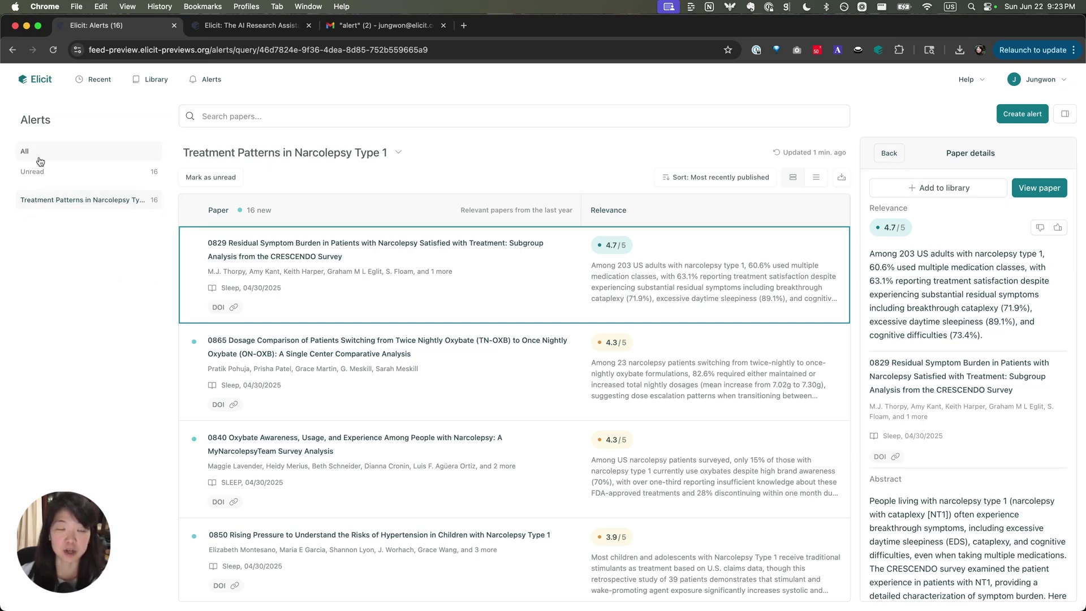
{"action": "mouse_move", "coordinate": [32, 171]}
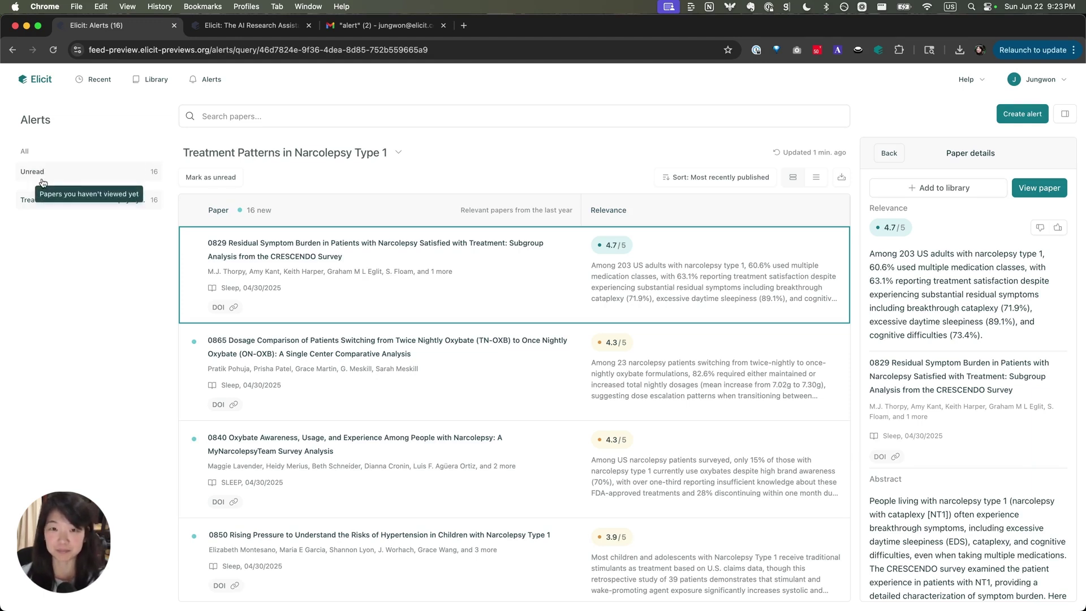
Search the Narcolepsy Type 1 treatment-patterns question from the home page, create its alert, then go to Gmail.
{"action": "left_click", "coordinate": [30, 80]}
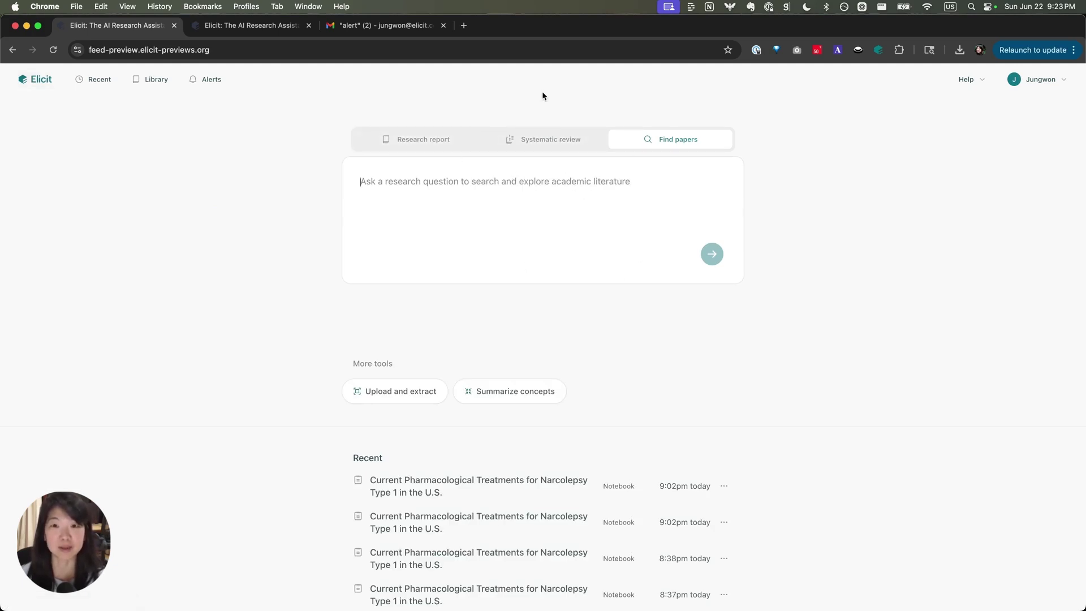
{"action": "type", "text": "What are treatment patterns for patients with Narcolepsy Type 1 in the United States?"}
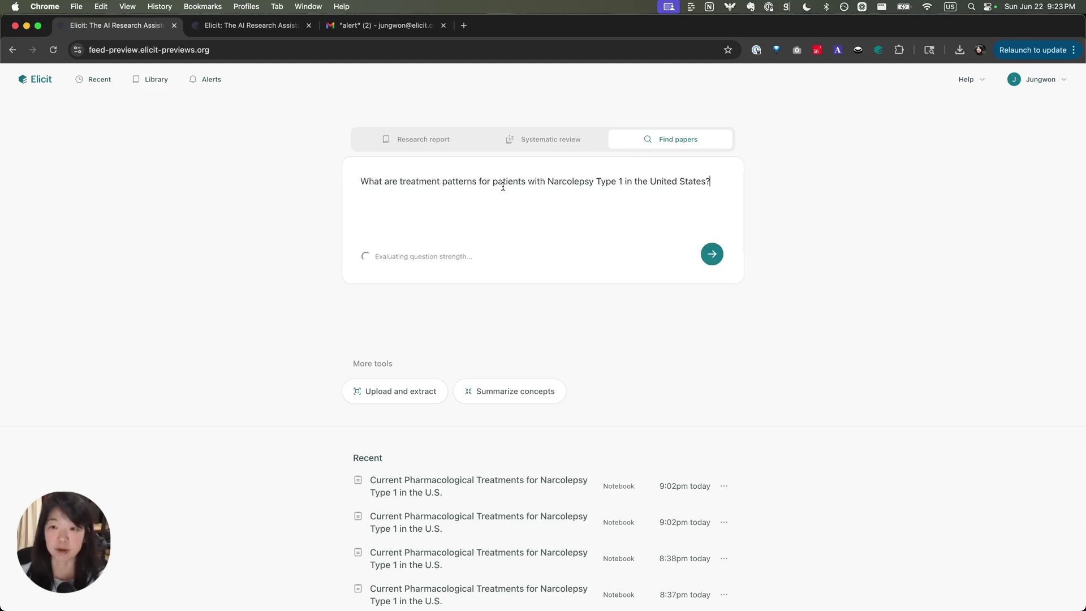
{"action": "key", "text": "Return"}
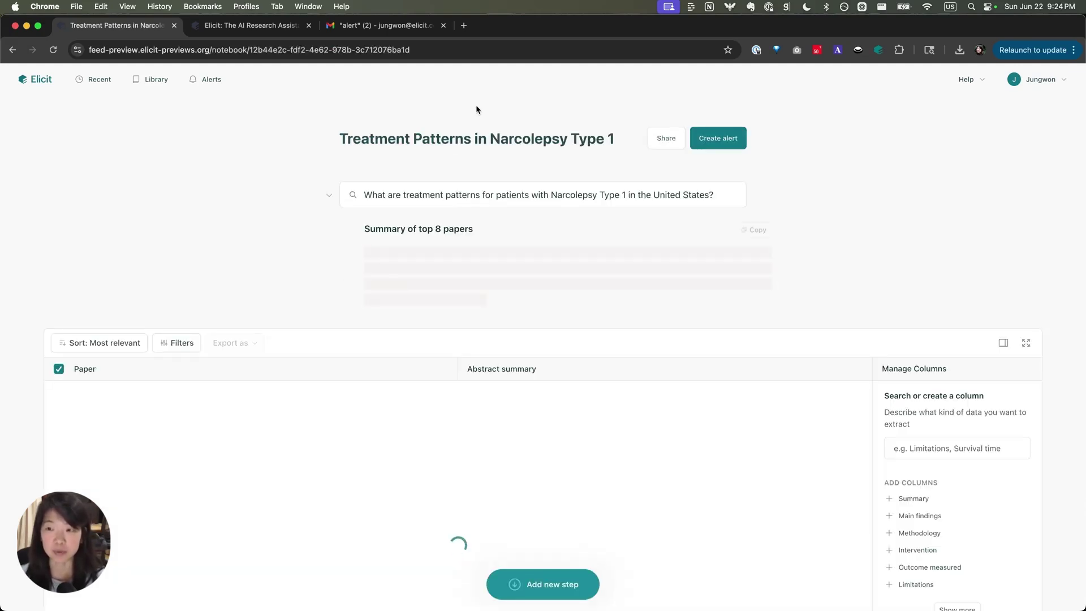
{"action": "left_click", "coordinate": [725, 148]}
{"action": "left_click", "coordinate": [722, 141]}
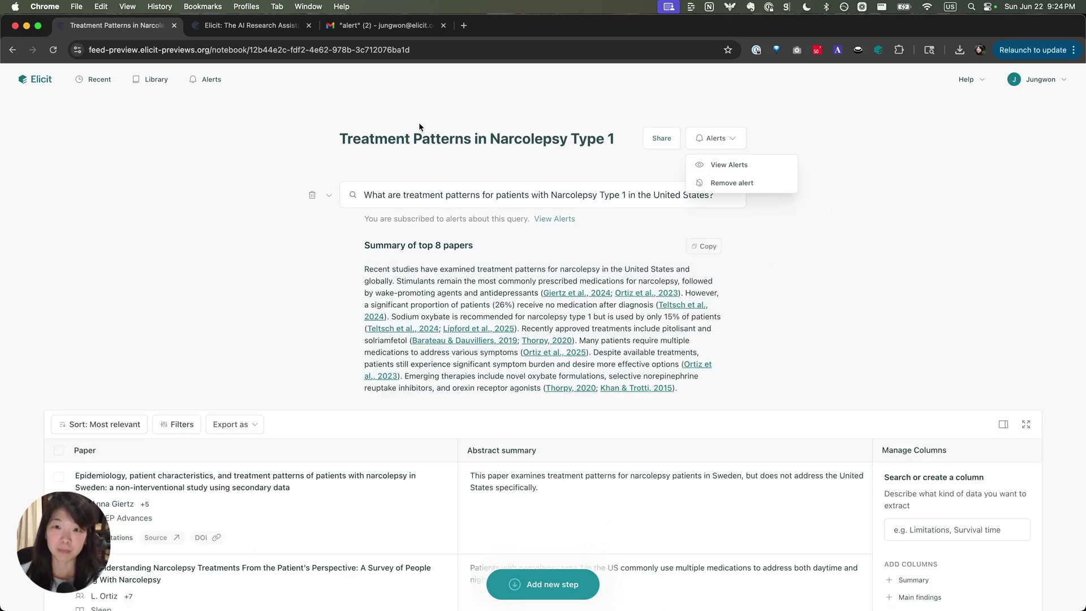
{"action": "left_click", "coordinate": [420, 25]}
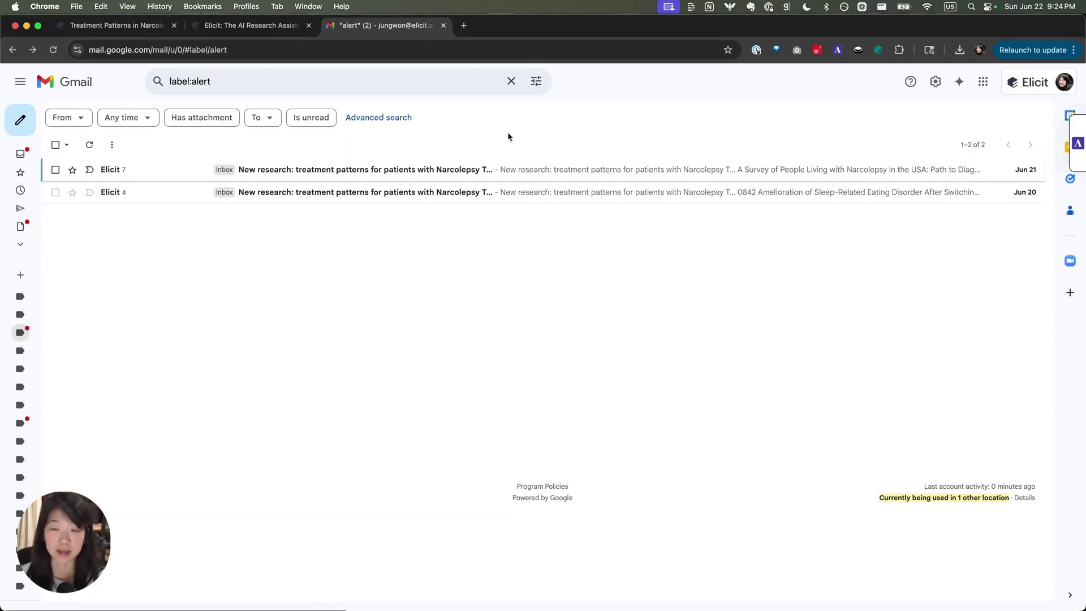
Open the June 21 Elicit alert email featuring the 3.7/5 US narcolepsy survey paper.
{"action": "left_click", "coordinate": [521, 172]}
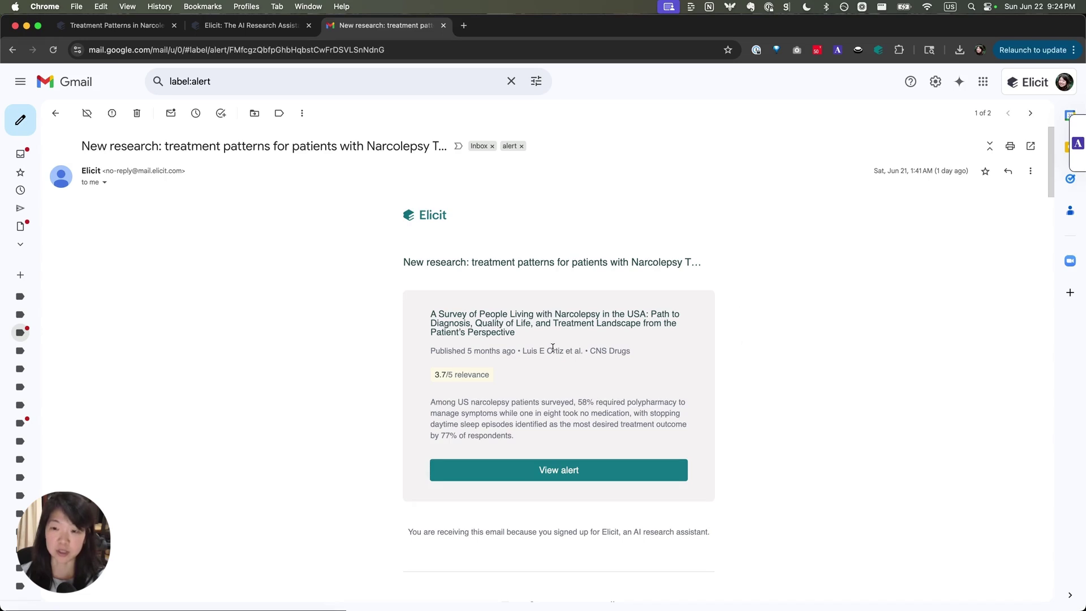
{"action": "scroll", "coordinate": [551, 349], "scroll_direction": "down", "scroll_amount": 2}
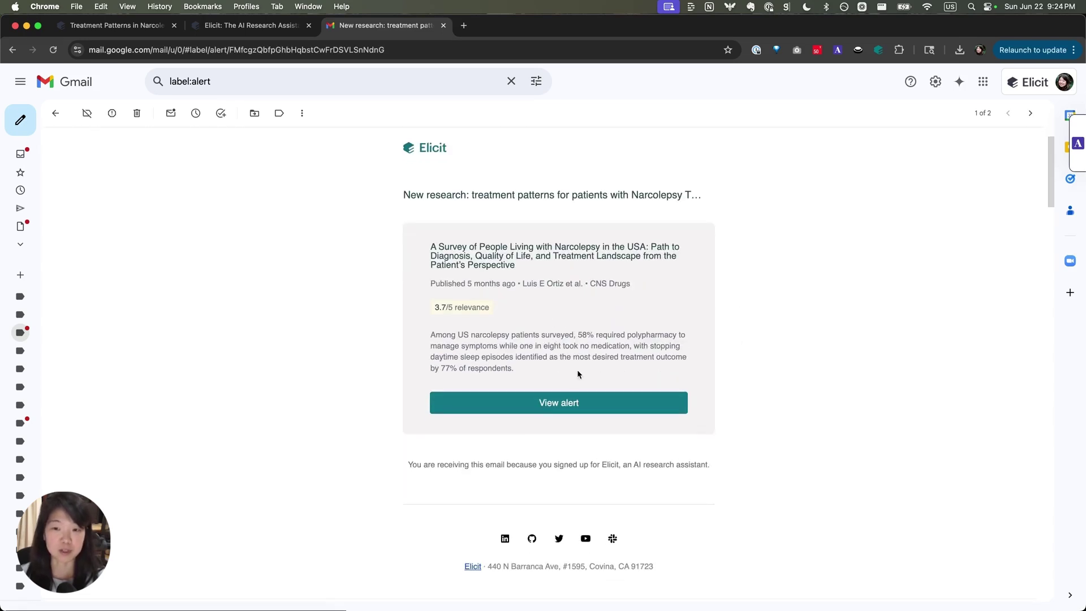